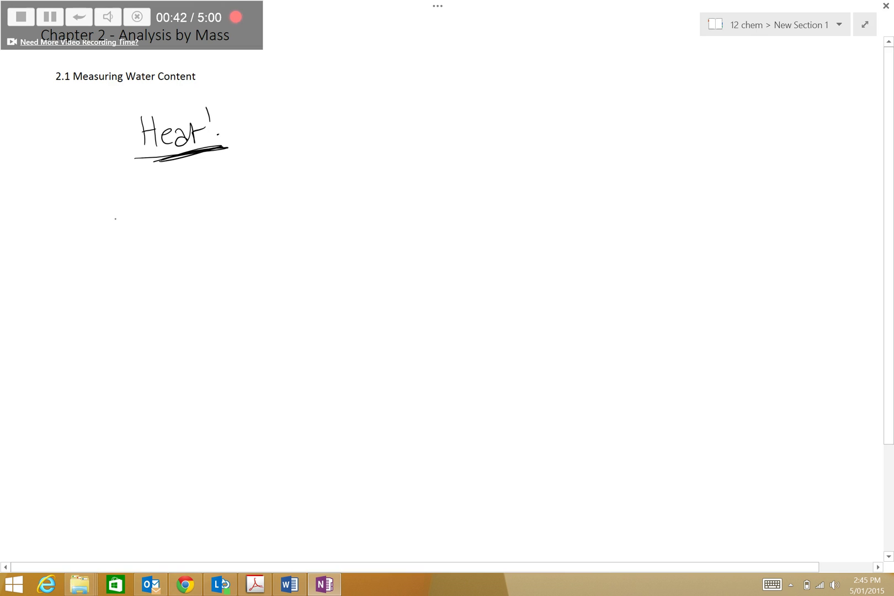
- Handwrite the first mass reading, 351.2 g, beneath the underlined Heat!
mouse_move(103, 215)
left_mouse_down()
mouse_move(114, 224)
mouse_move(109, 236)
left_mouse_up()
mouse_move(124, 217)
left_mouse_down()
mouse_move(121, 234)
mouse_move(136, 211)
mouse_move(143, 233)
mouse_move(183, 225)
mouse_move(182, 241)
left_mouse_up()
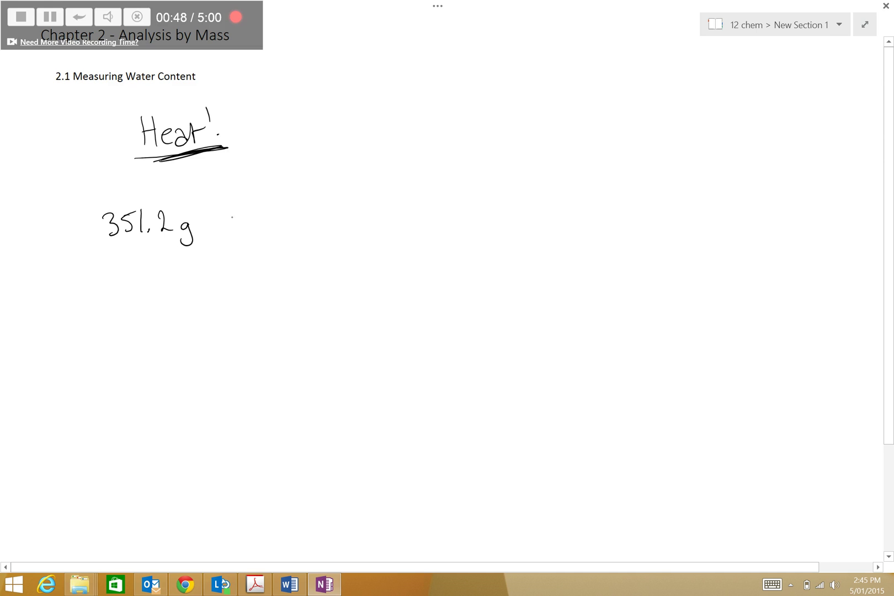
- Label the 351.2 g reading as tomato soup
left_click_drag(236, 205, 236, 224)
left_click_drag(230, 213, 289, 222)
left_click_drag(292, 204, 295, 214)
mouse_move(302, 208)
left_mouse_down()
mouse_move(302, 220)
mouse_move(390, 210)
left_mouse_up()
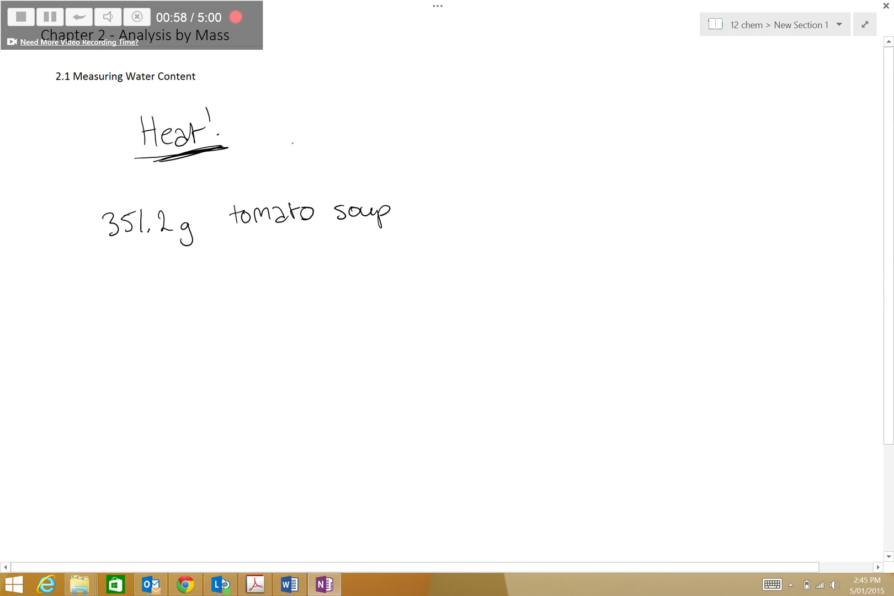
- Draw an arrow from Heat! to a handwritten '% Mass water'
mouse_move(262, 130)
left_mouse_down()
mouse_move(340, 129)
mouse_move(328, 137)
left_mouse_up()
left_click_drag(405, 115, 388, 136)
mouse_move(388, 116)
left_mouse_down()
mouse_move(402, 133)
mouse_move(457, 131)
left_mouse_up()
left_click_drag(468, 123, 476, 132)
left_click(500, 125)
mouse_move(495, 116)
left_mouse_down()
mouse_move(486, 132)
mouse_move(549, 115)
mouse_move(566, 127)
mouse_move(585, 112)
left_mouse_up()
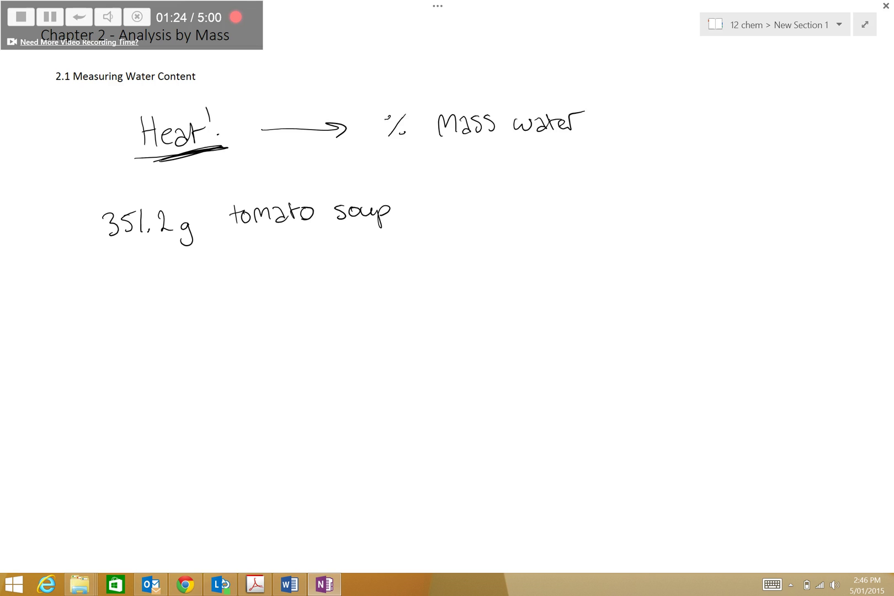
- Add 'initial mass' after tomato soup and write 263.1g on the line below
mouse_move(436, 207)
left_mouse_down()
mouse_move(437, 221)
mouse_move(438, 199)
left_mouse_up()
left_click_drag(446, 221, 463, 220)
mouse_move(467, 197)
left_mouse_down()
mouse_move(467, 219)
mouse_move(478, 208)
left_mouse_up()
left_click_drag(481, 209, 486, 218)
mouse_move(493, 195)
left_mouse_down()
mouse_move(494, 219)
mouse_move(532, 219)
left_mouse_up()
left_click_drag(539, 210, 541, 224)
mouse_move(558, 207)
left_mouse_down()
mouse_move(548, 221)
mouse_move(558, 221)
left_mouse_up()
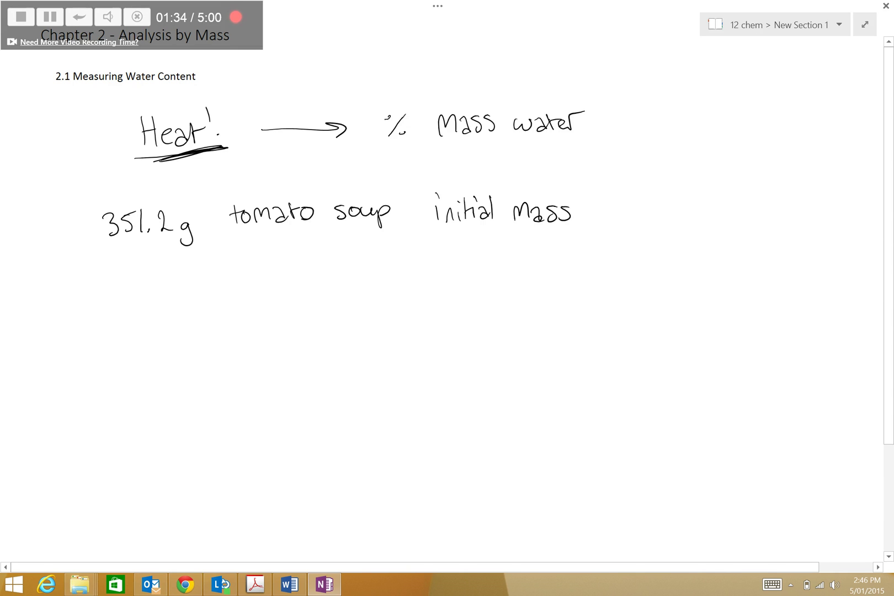
mouse_move(102, 289)
left_mouse_down()
mouse_move(122, 304)
mouse_move(170, 299)
mouse_move(193, 309)
mouse_move(183, 313)
left_mouse_up()
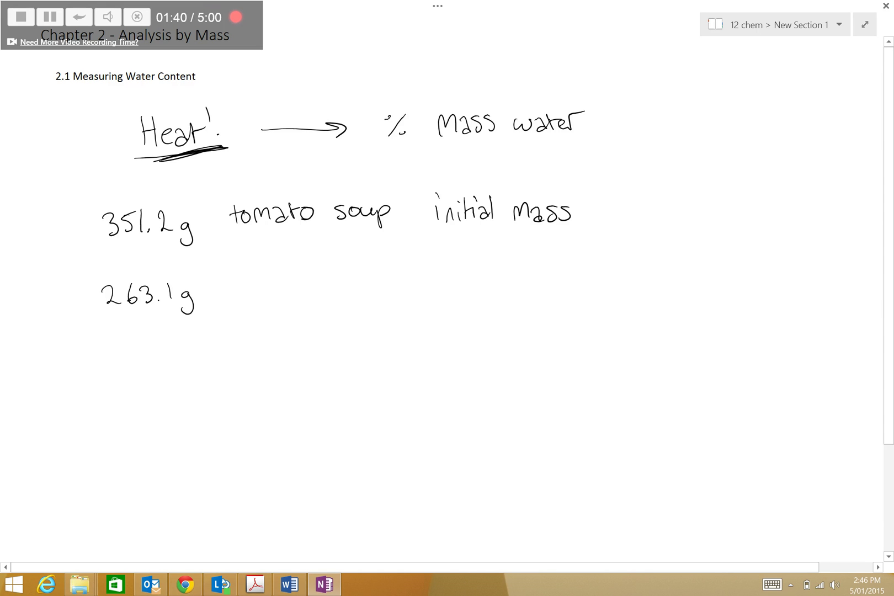
- Write 'after heating' beside the 263.1g reading
mouse_move(252, 287)
left_mouse_down()
mouse_move(248, 305)
mouse_move(266, 296)
left_mouse_up()
left_click_drag(257, 286, 353, 289)
left_click_drag(356, 278, 358, 288)
left_click_drag(356, 268, 380, 303)
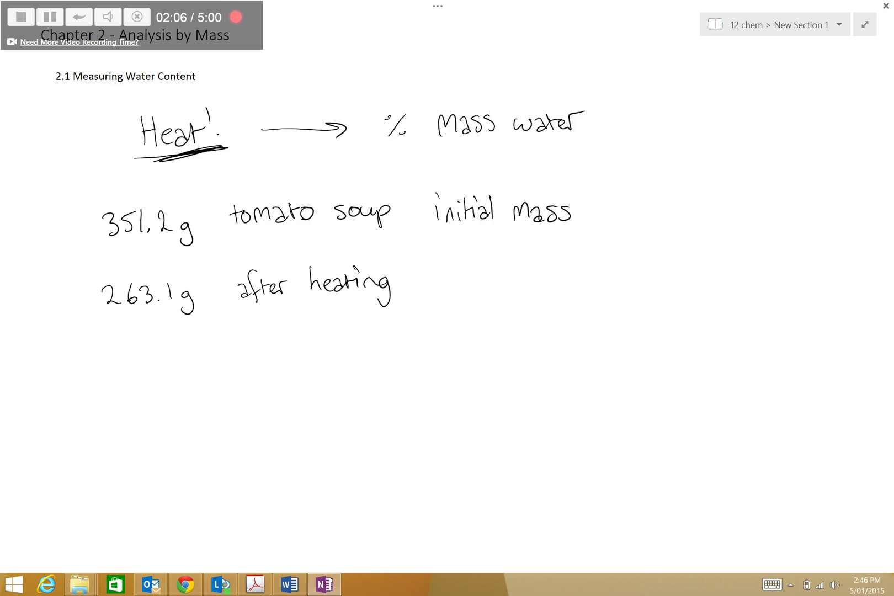
- Record the next reading as '184.7g after heating' below 263.1g
mouse_move(113, 344)
left_mouse_down()
mouse_move(113, 366)
mouse_move(132, 346)
mouse_move(160, 356)
mouse_move(156, 363)
mouse_move(201, 369)
mouse_move(189, 375)
left_mouse_up()
left_click(163, 362)
mouse_move(257, 339)
left_mouse_down()
mouse_move(249, 350)
mouse_move(272, 359)
mouse_move(276, 351)
left_mouse_up()
mouse_move(276, 334)
left_mouse_down()
mouse_move(277, 353)
mouse_move(290, 342)
left_mouse_up()
mouse_move(284, 347)
left_mouse_down()
mouse_move(310, 333)
mouse_move(368, 349)
mouse_move(380, 333)
left_mouse_up()
left_click(345, 345)
mouse_move(378, 319)
left_mouse_down()
mouse_move(380, 347)
mouse_move(406, 345)
left_mouse_up()
mouse_move(407, 331)
left_mouse_down()
mouse_move(408, 362)
mouse_move(394, 352)
left_mouse_up()
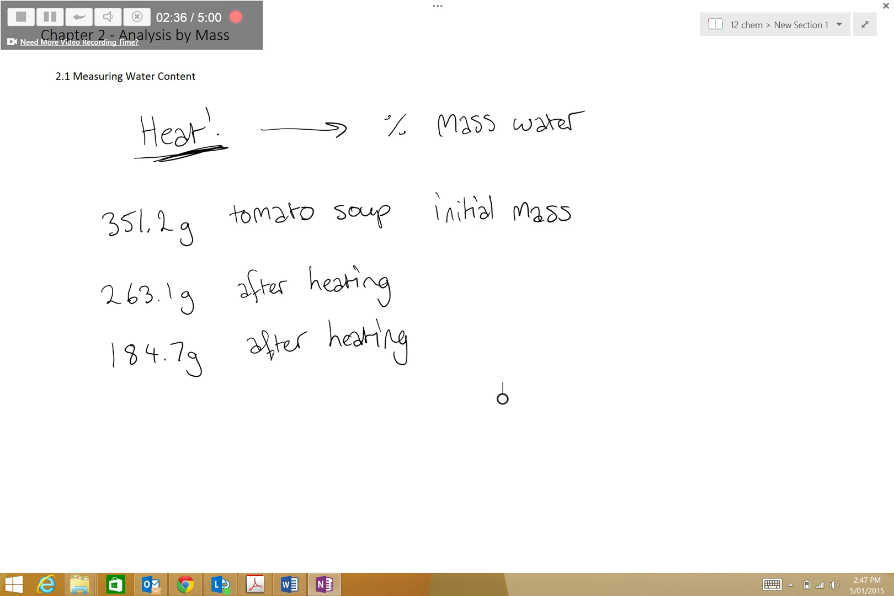
- Write a repeat 184.7 reading on the line beneath
left_click(128, 408)
mouse_move(115, 394)
left_mouse_down()
mouse_move(116, 418)
mouse_move(136, 397)
mouse_move(157, 401)
mouse_move(153, 413)
mouse_move(180, 413)
mouse_move(192, 430)
left_mouse_up()
left_click(163, 411)
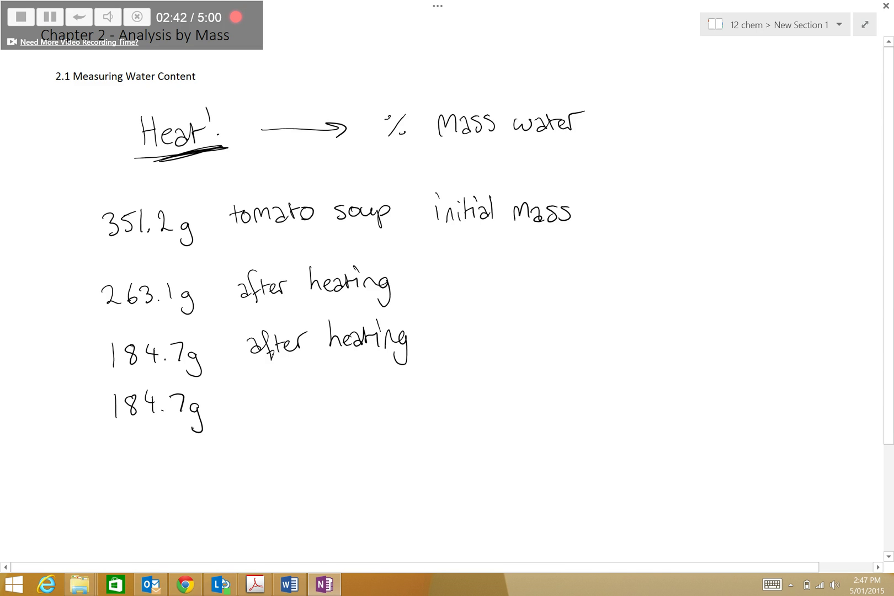
- Write 'after heating' beside the repeat 184.7g reading
scroll(189, 439, "down", 1)
mouse_move(252, 389)
left_mouse_down()
mouse_move(260, 398)
mouse_move(261, 386)
left_mouse_up()
mouse_move(276, 358)
left_mouse_down()
mouse_move(268, 395)
mouse_move(278, 375)
left_mouse_up()
mouse_move(280, 366)
left_mouse_down()
mouse_move(281, 382)
mouse_move(292, 370)
left_mouse_up()
mouse_move(288, 375)
left_mouse_down()
mouse_move(301, 380)
mouse_move(307, 369)
mouse_move(354, 380)
left_mouse_up()
mouse_move(361, 371)
left_mouse_down()
mouse_move(365, 383)
mouse_move(405, 381)
mouse_move(389, 402)
left_mouse_up()
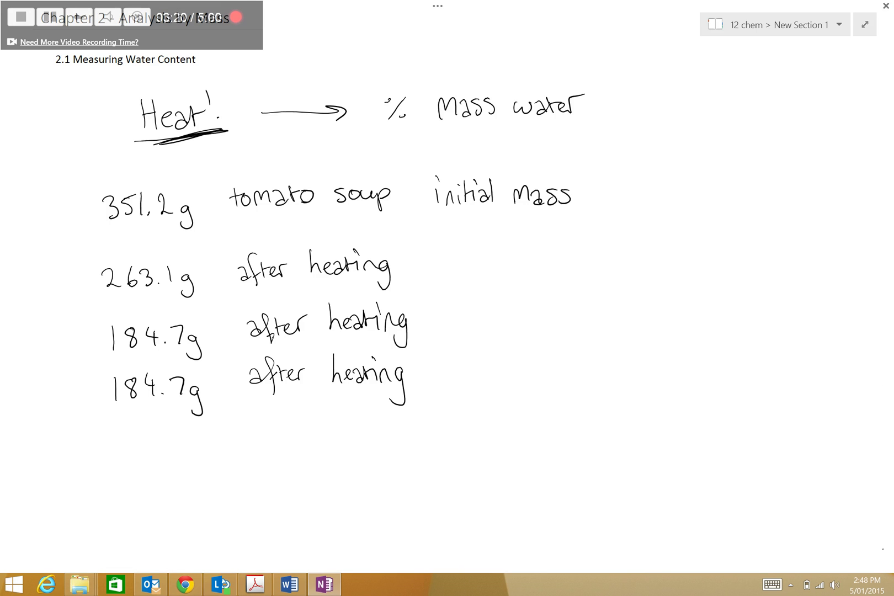
scroll(448, 287, "down", 1)
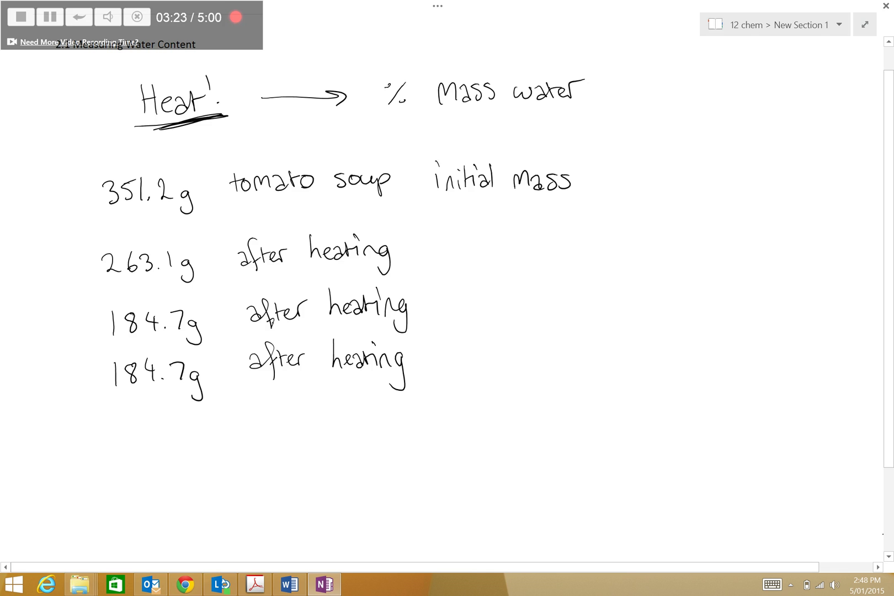
scroll(447, 253, "down", 3)
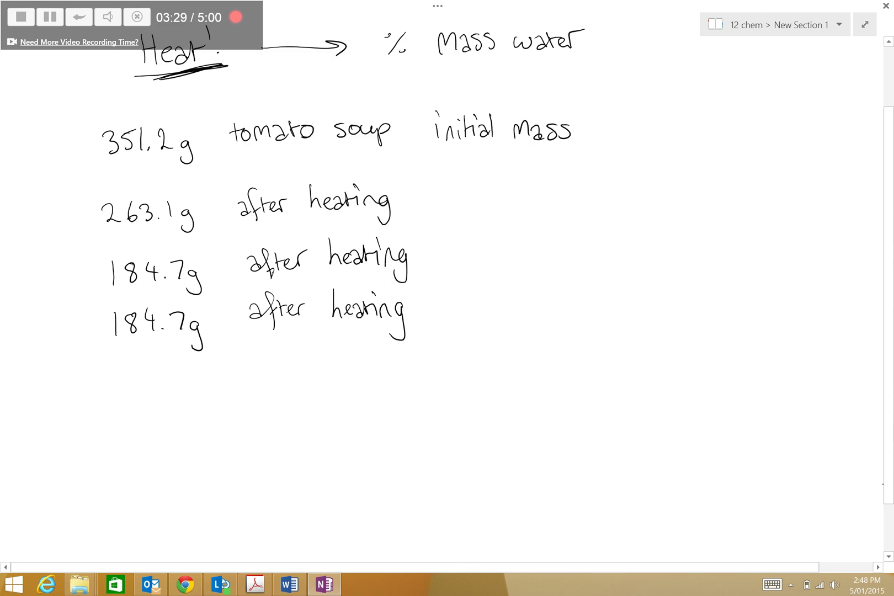
- Begin the equation 'mass of water = 351.2g' under the readings
mouse_move(121, 404)
left_mouse_down()
mouse_move(199, 394)
mouse_move(210, 409)
mouse_move(223, 393)
mouse_move(244, 397)
mouse_move(269, 384)
mouse_move(274, 394)
mouse_move(299, 380)
mouse_move(338, 389)
left_mouse_up()
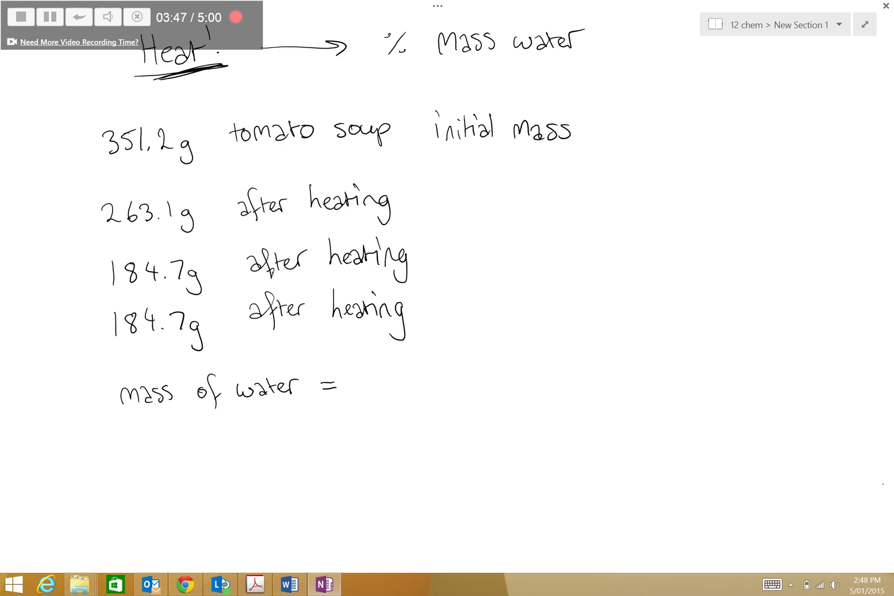
mouse_move(365, 375)
left_mouse_down()
mouse_move(366, 394)
mouse_move(392, 375)
left_mouse_up()
left_click(407, 390)
mouse_move(397, 375)
left_mouse_down()
mouse_move(400, 391)
mouse_move(427, 389)
mouse_move(428, 409)
mouse_move(488, 373)
mouse_move(508, 378)
mouse_move(503, 389)
mouse_move(537, 381)
mouse_move(526, 397)
left_mouse_up()
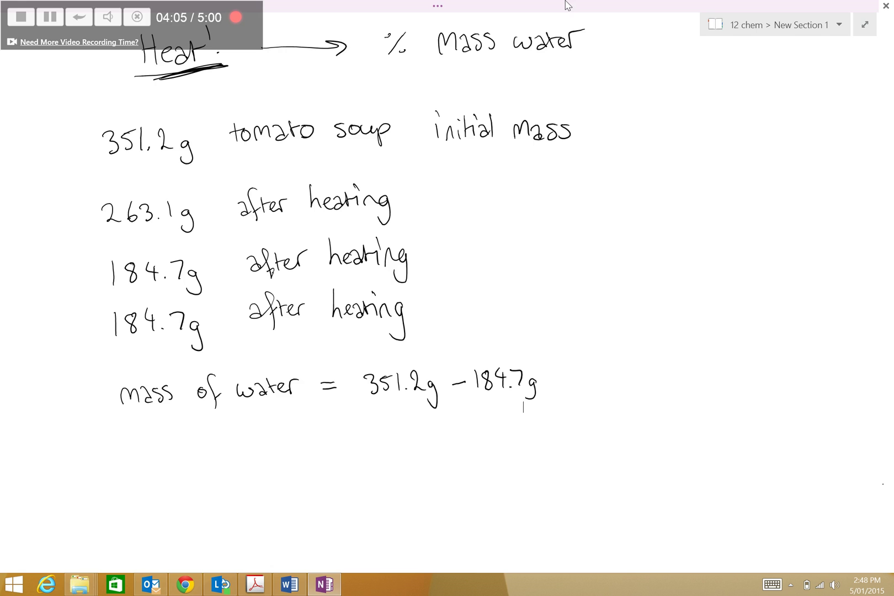
- Complete the subtraction with the result 166.5g and circle % Mass water
left_click_drag(326, 418, 338, 418)
left_click_drag(327, 424, 370, 422)
left_click_drag(382, 411, 379, 425)
left_click_drag(396, 412, 394, 426)
left_click(407, 429)
left_click_drag(411, 414, 409, 428)
mouse_move(412, 415)
left_mouse_down()
mouse_move(425, 413)
mouse_move(434, 426)
mouse_move(430, 442)
left_mouse_up()
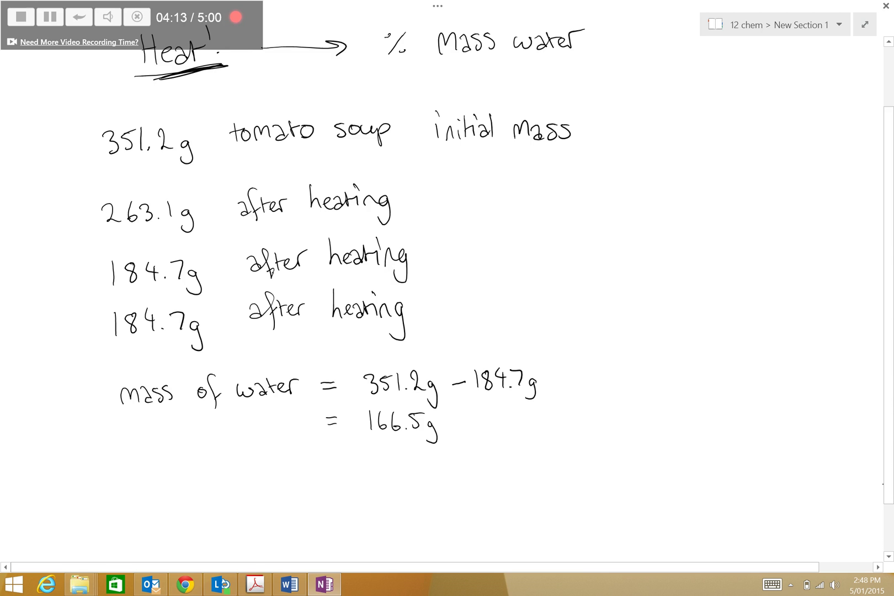
mouse_move(624, 38)
left_mouse_down()
mouse_move(356, 72)
mouse_move(577, 31)
left_mouse_up()
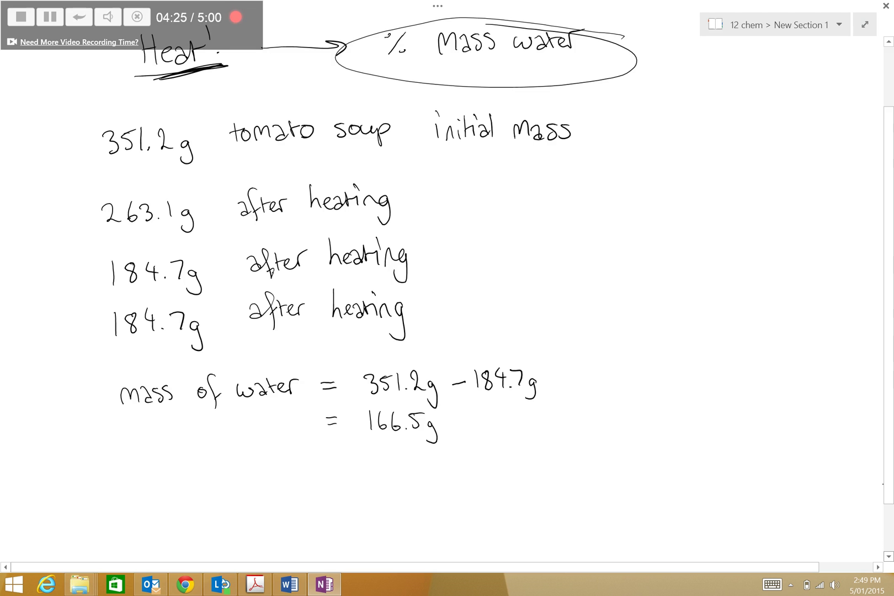
- Start a new line reading '% Mass' below the subtraction
scroll(497, 287, "down", 2)
scroll(497, 287, "down", 1)
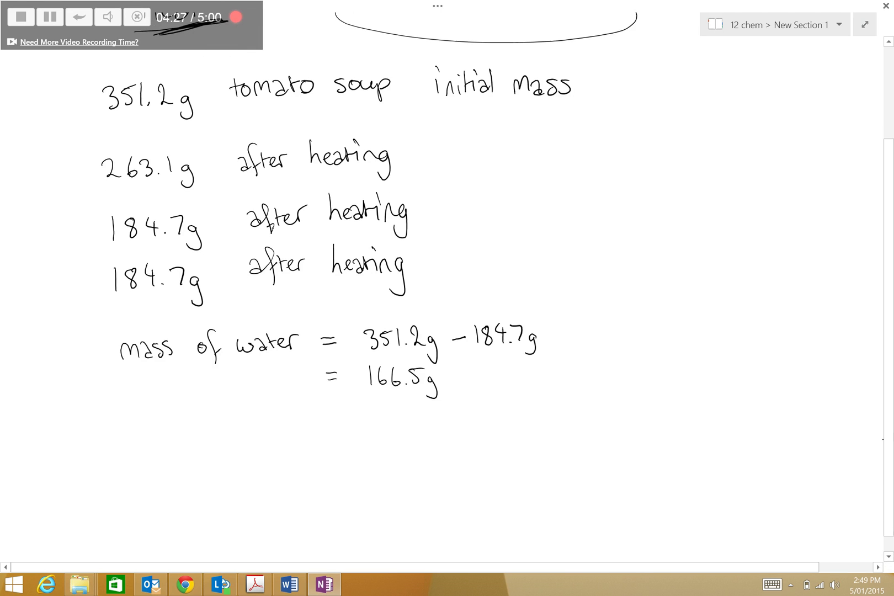
left_click_drag(118, 438, 101, 456)
mouse_move(101, 441)
left_mouse_down()
mouse_move(118, 452)
mouse_move(165, 453)
mouse_move(249, 439)
left_mouse_up()
left_click(170, 451)
- Write '= 166.5g over 351.2g' as a fraction
left_click_drag(240, 448, 250, 446)
mouse_move(296, 429)
left_mouse_down()
mouse_move(298, 445)
mouse_move(341, 443)
mouse_move(353, 427)
left_mouse_up()
left_click(327, 426)
left_click(334, 442)
left_click_drag(366, 433, 355, 450)
left_click_drag(269, 454, 419, 445)
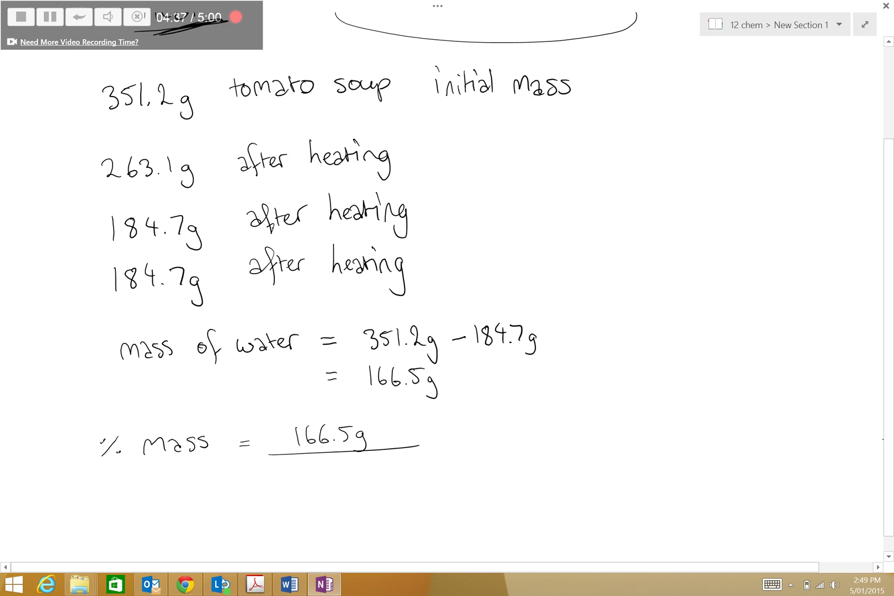
mouse_move(298, 464)
left_mouse_down()
mouse_move(298, 483)
mouse_move(319, 485)
mouse_move(332, 466)
left_mouse_up()
mouse_move(336, 466)
left_mouse_down()
mouse_move(339, 483)
mouse_move(367, 480)
mouse_move(380, 491)
mouse_move(365, 494)
left_mouse_up()
left_click(346, 479)
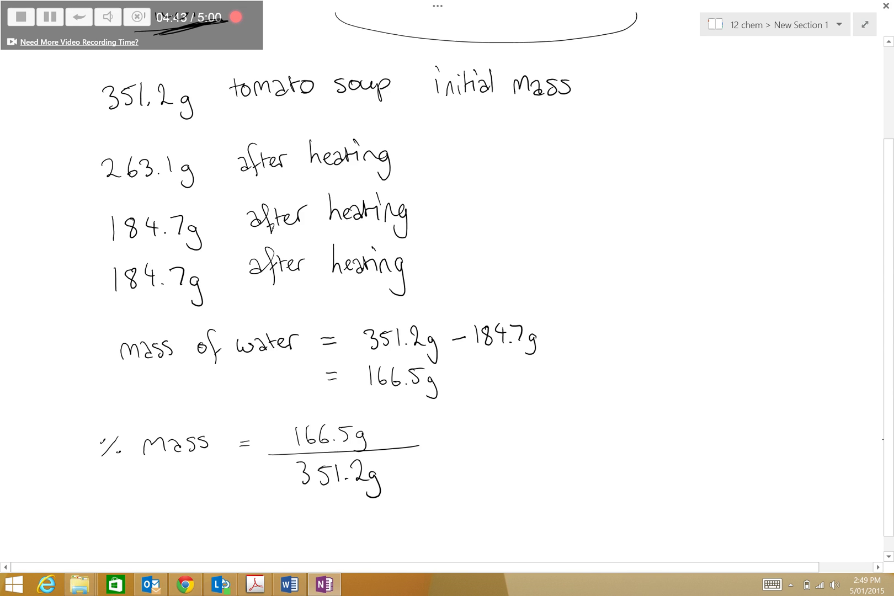
- Multiply the fraction by 100 and begin the answer 47.4
left_click_drag(430, 435, 450, 450)
mouse_move(452, 436)
left_mouse_down()
mouse_move(437, 450)
mouse_move(458, 451)
left_mouse_up()
mouse_move(478, 429)
left_mouse_down()
mouse_move(480, 446)
mouse_move(478, 430)
left_mouse_up()
left_click_drag(493, 428, 491, 430)
mouse_move(529, 444)
left_mouse_down()
mouse_move(542, 436)
mouse_move(562, 443)
mouse_move(558, 456)
left_mouse_up()
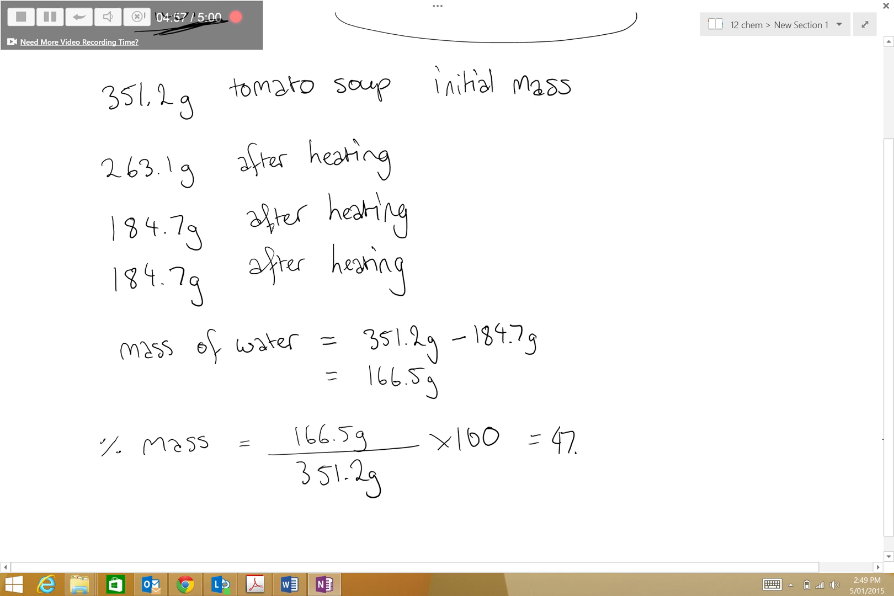